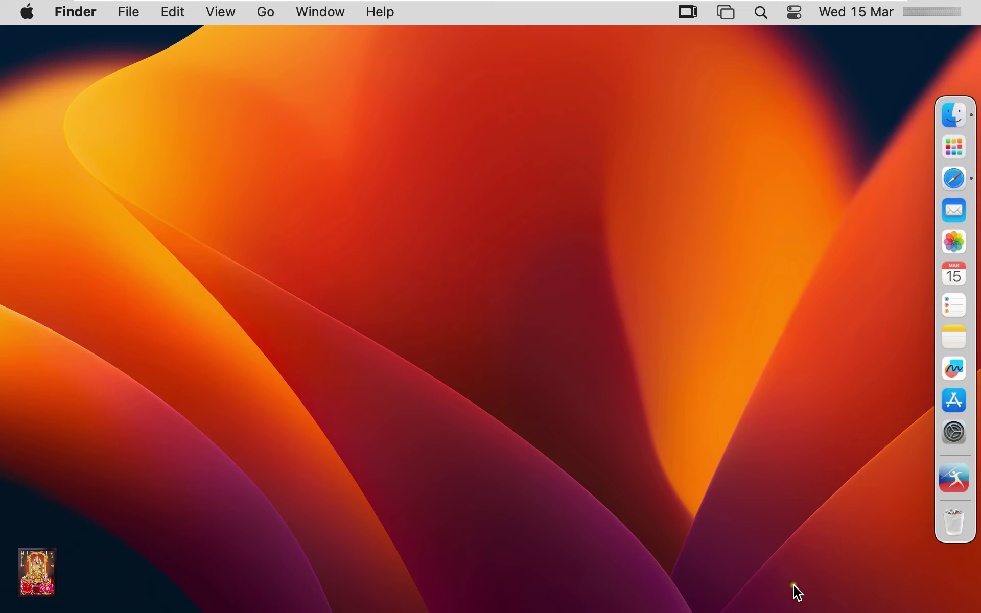
In Safari, search Google for 'download tor browser' using the 'download Tor' suggestion
left_click(953, 179)
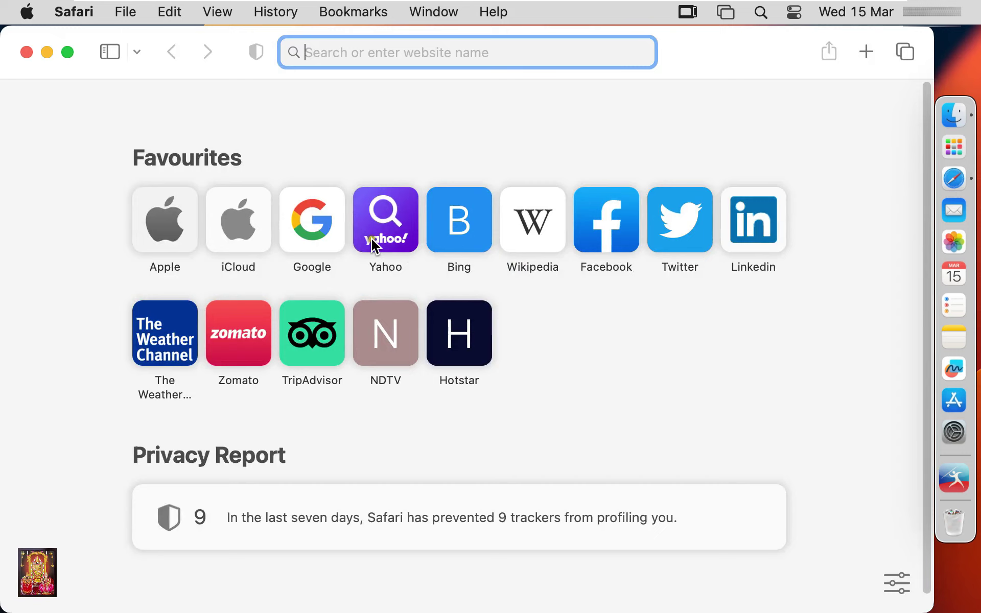
left_click(312, 222)
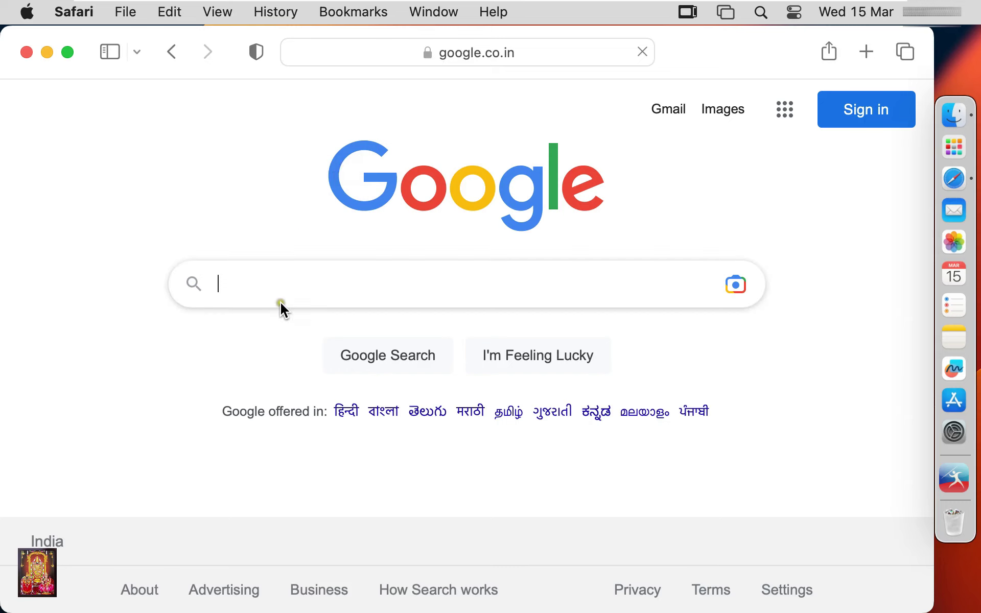
type("download Tor")
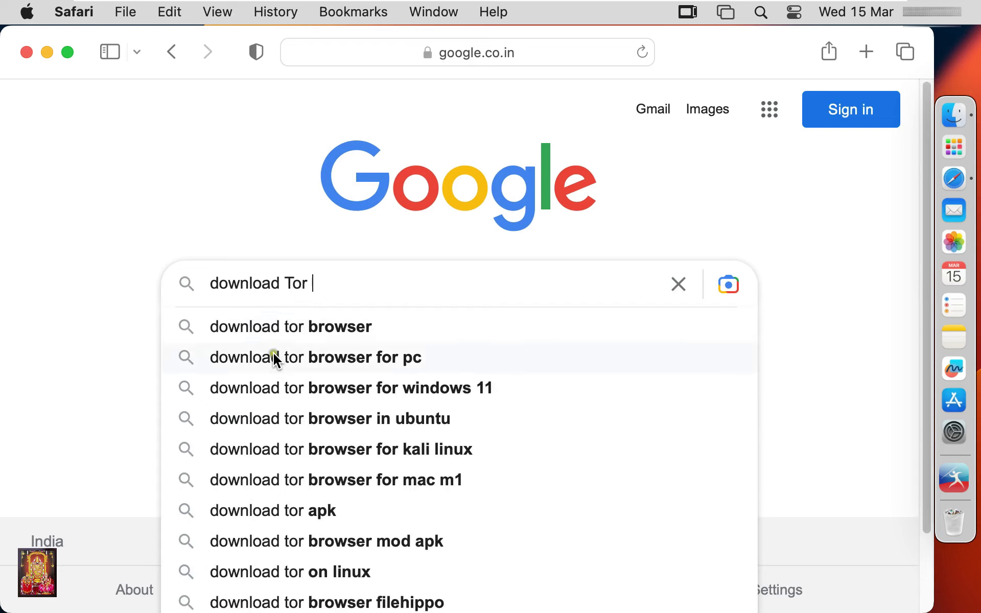
left_click(319, 328)
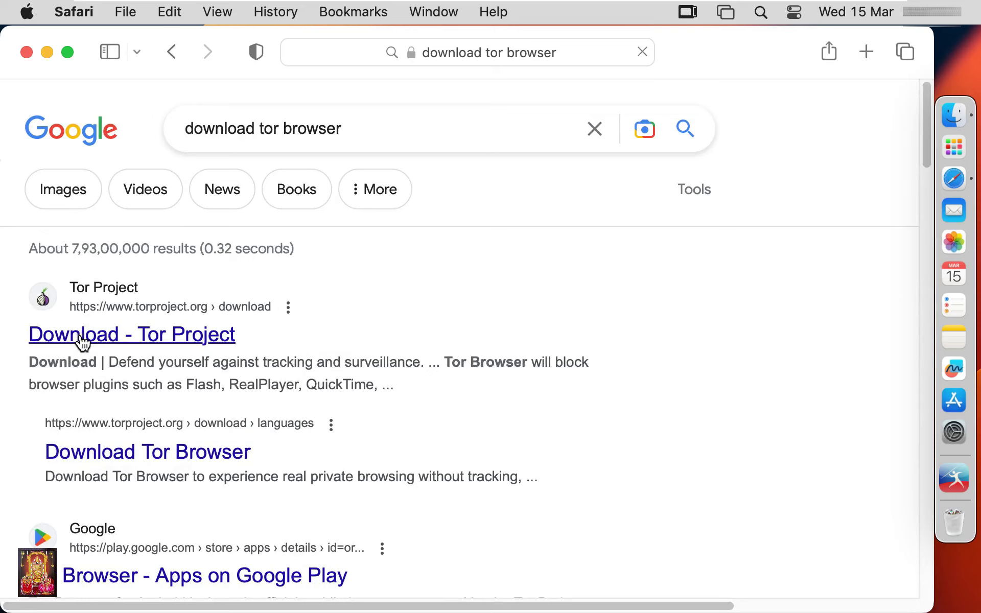
Go to the Tor Project download page and start the Tor Browser download for macOS
left_click(155, 334)
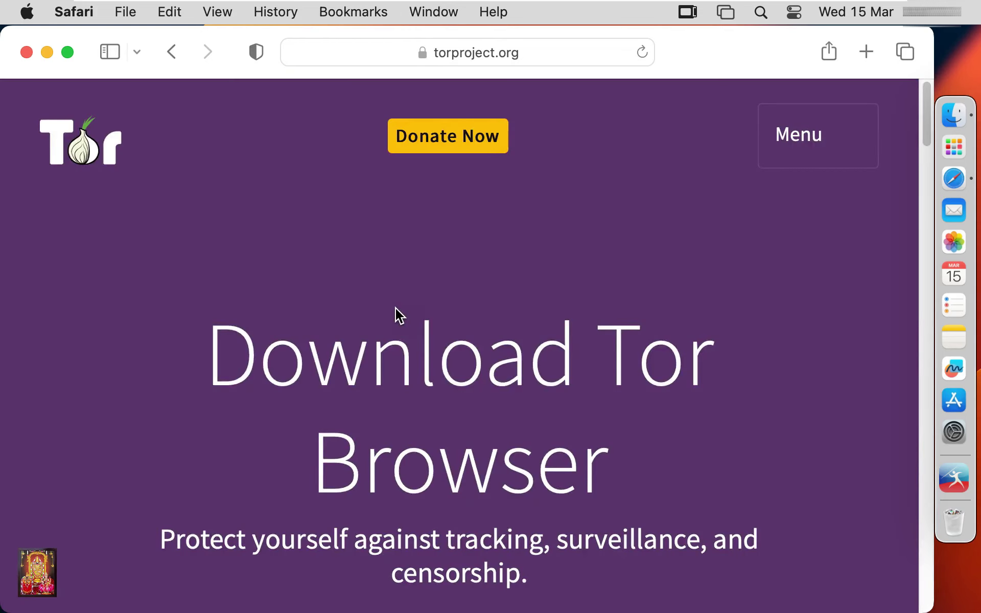
scroll(514, 451, "down", 1)
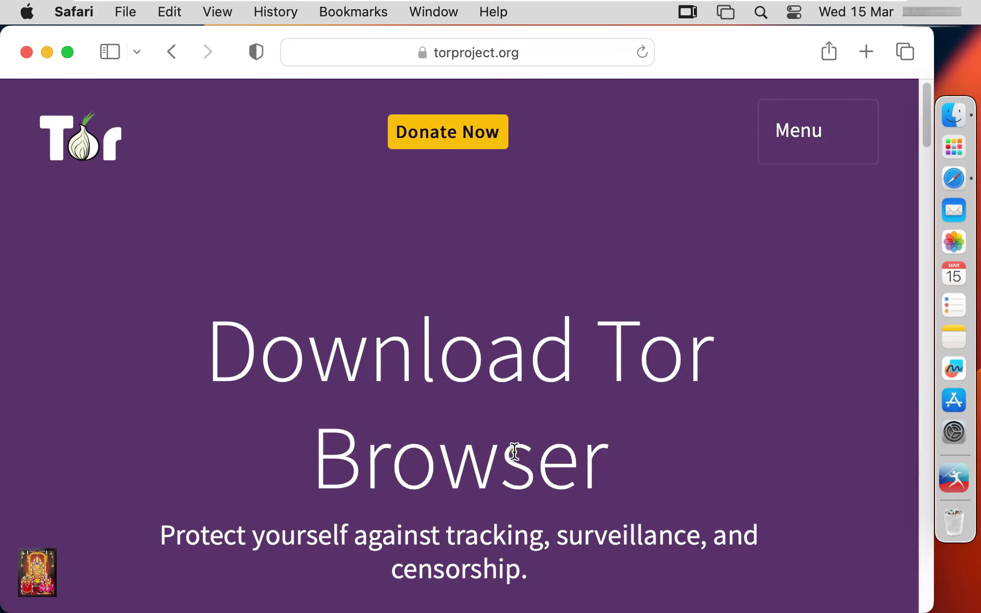
scroll(514, 451, "down", 10)
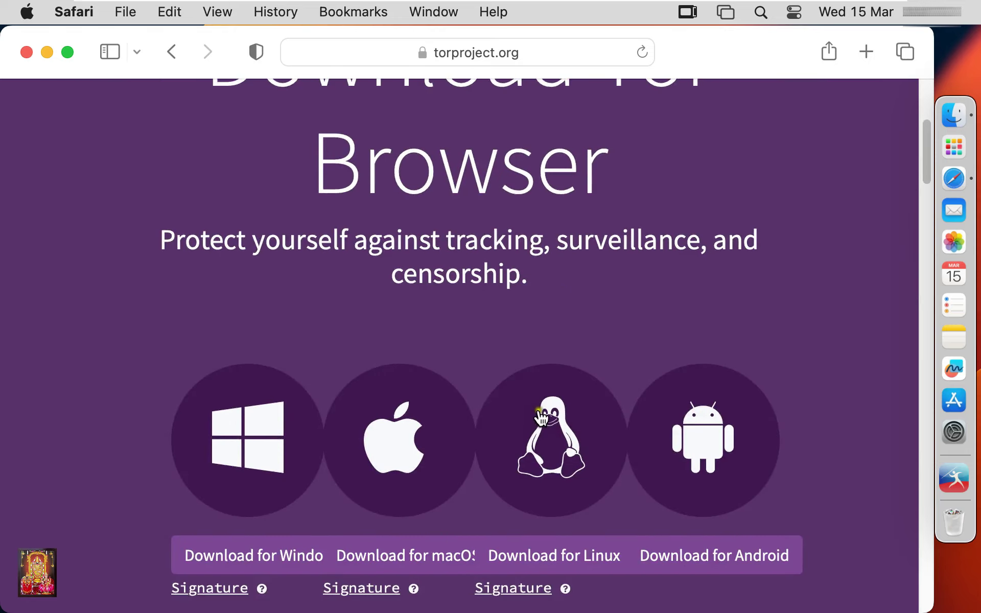
scroll(541, 416, "down", 5)
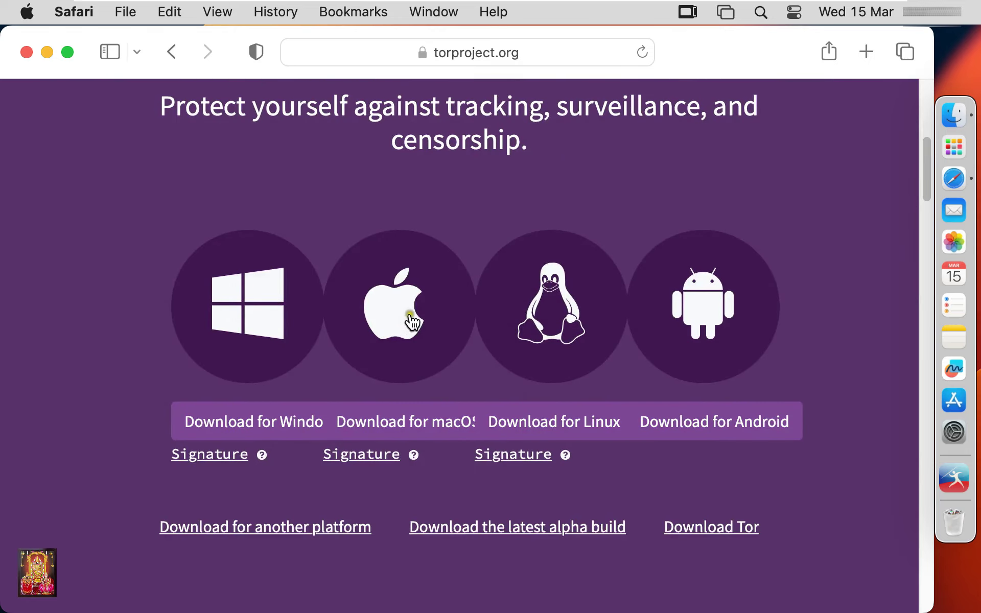
left_click(414, 432)
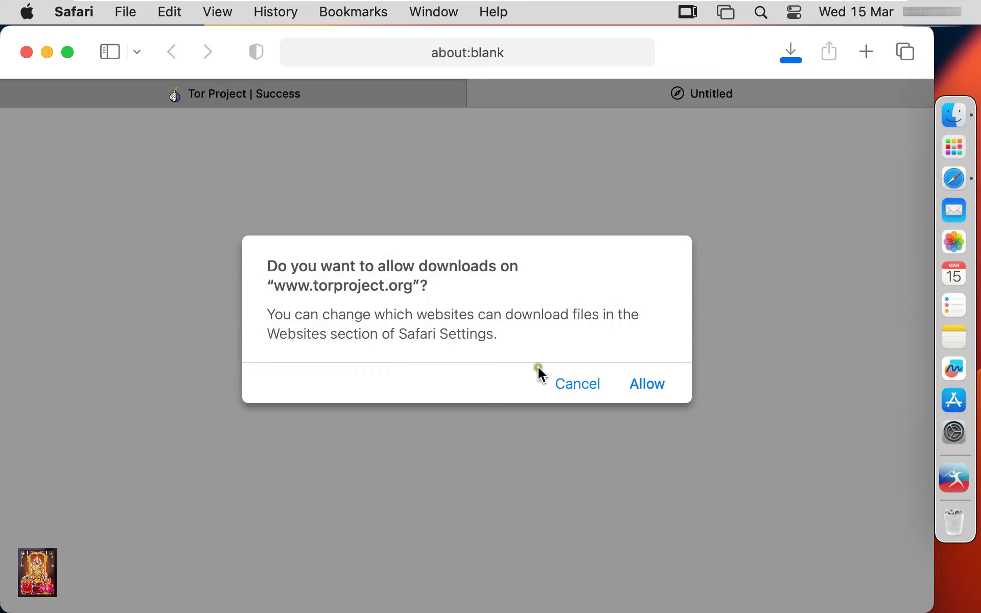
Allow downloads from torproject.org and watch TorBrowser-12.0.3-macos_ALL.dmg finish downloading
left_click(634, 390)
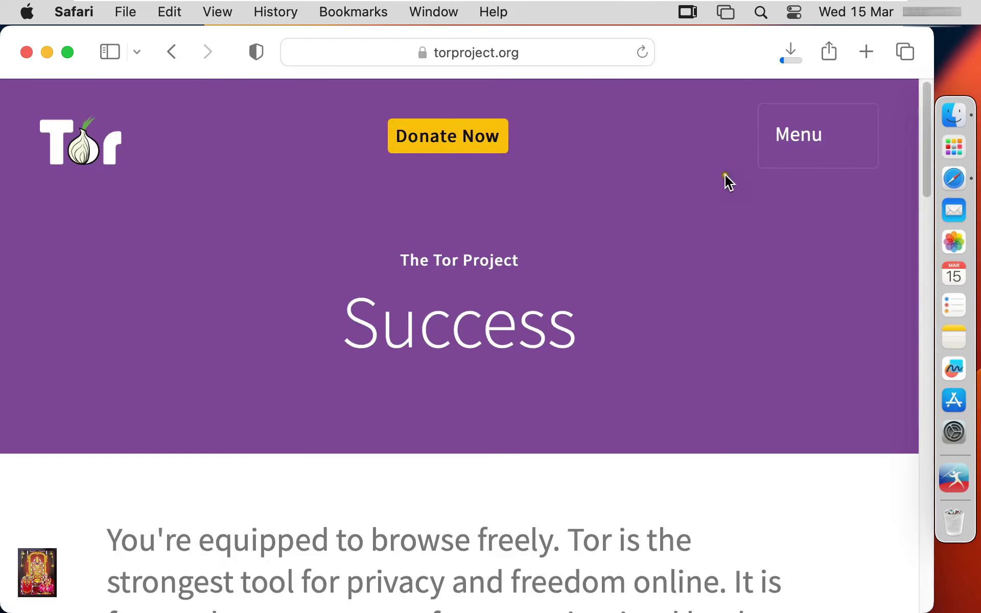
left_click(788, 54)
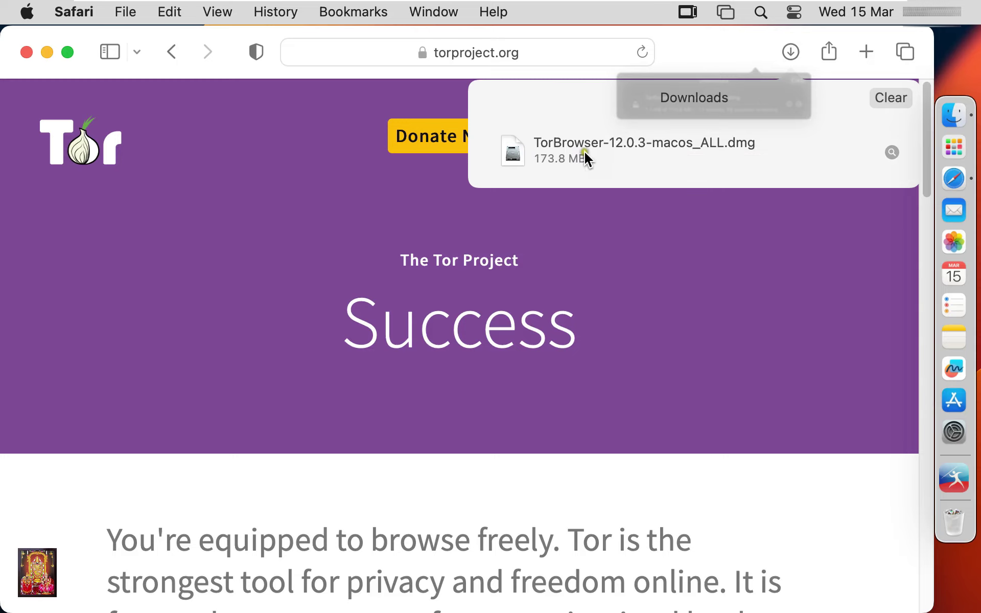
Close Safari and mount TorBrowser-12.0.3-macos_ALL.dmg from Finder's Downloads with DiskImageMounter
left_click(26, 52)
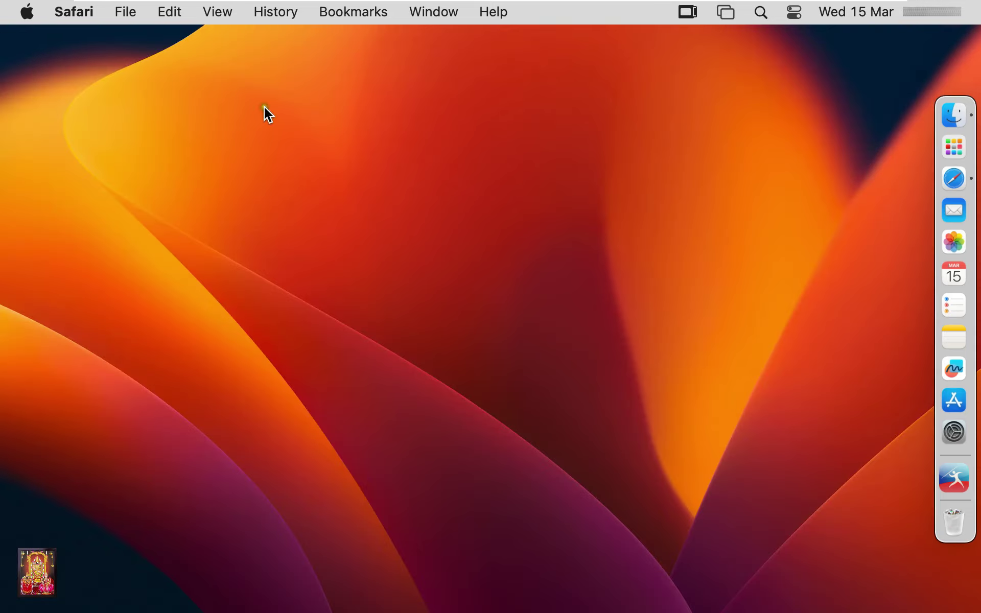
left_click(953, 114)
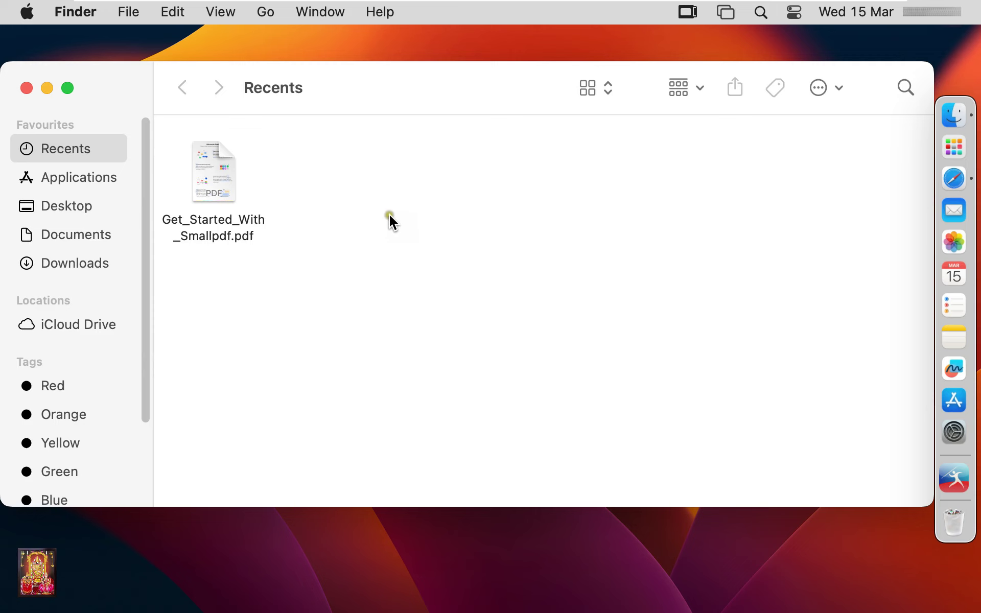
left_click(77, 270)
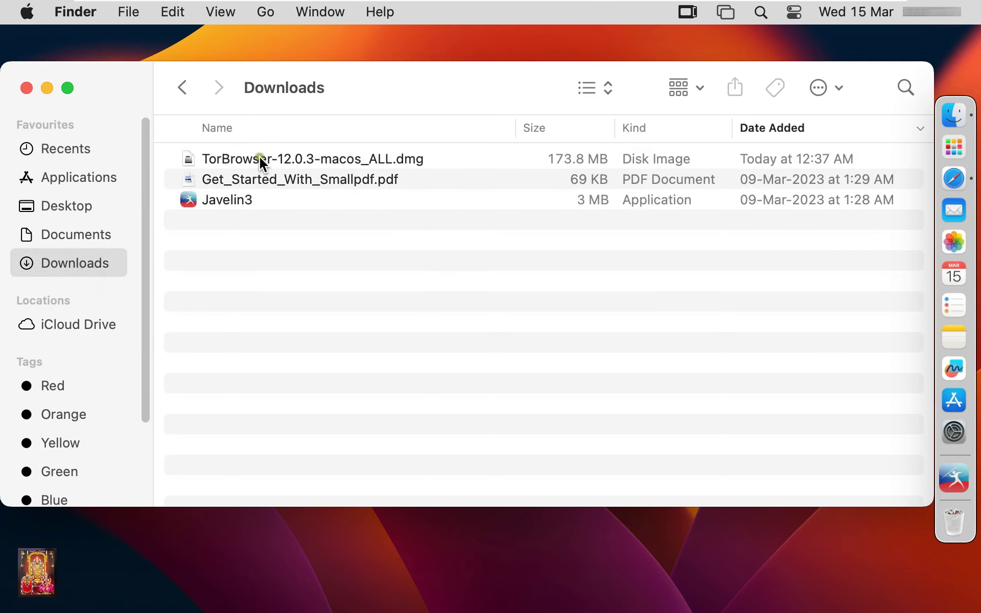
left_click(359, 165)
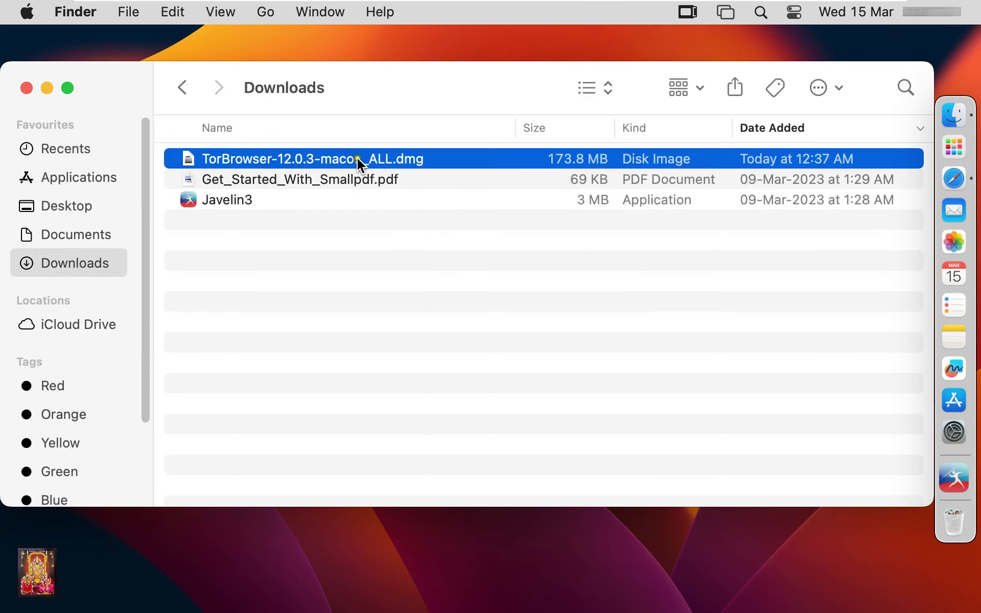
right_click(416, 168)
mouse_move(461, 200)
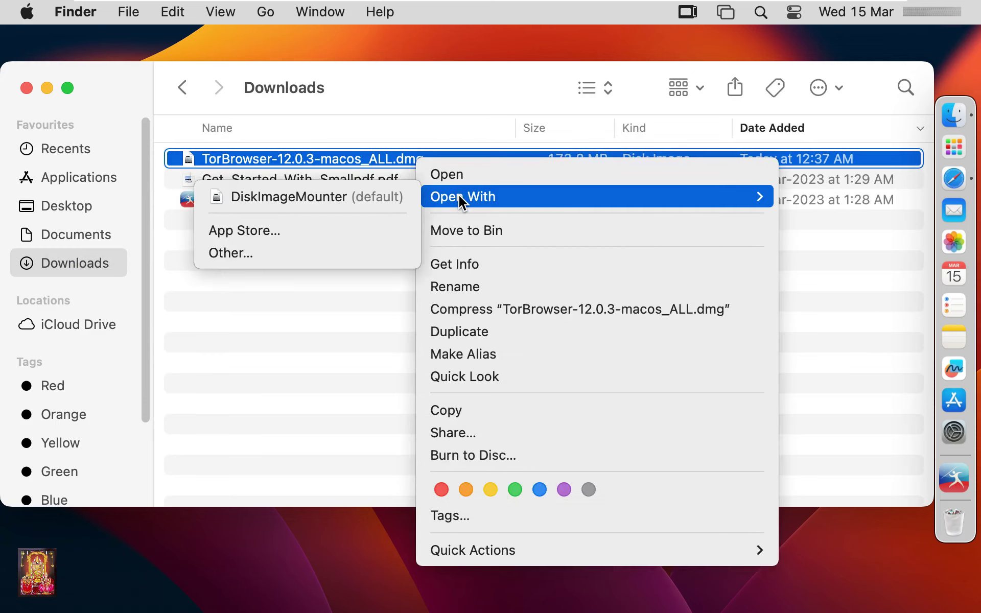
left_click(333, 200)
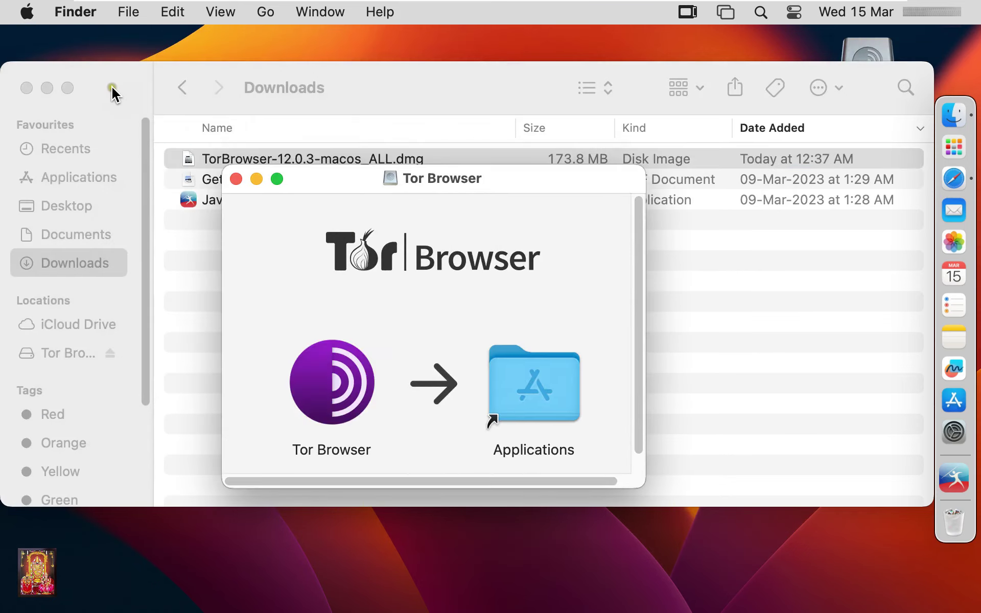
Close the Downloads window, drag Tor Browser into Applications, and close the installer window
left_click(114, 92)
left_click(26, 88)
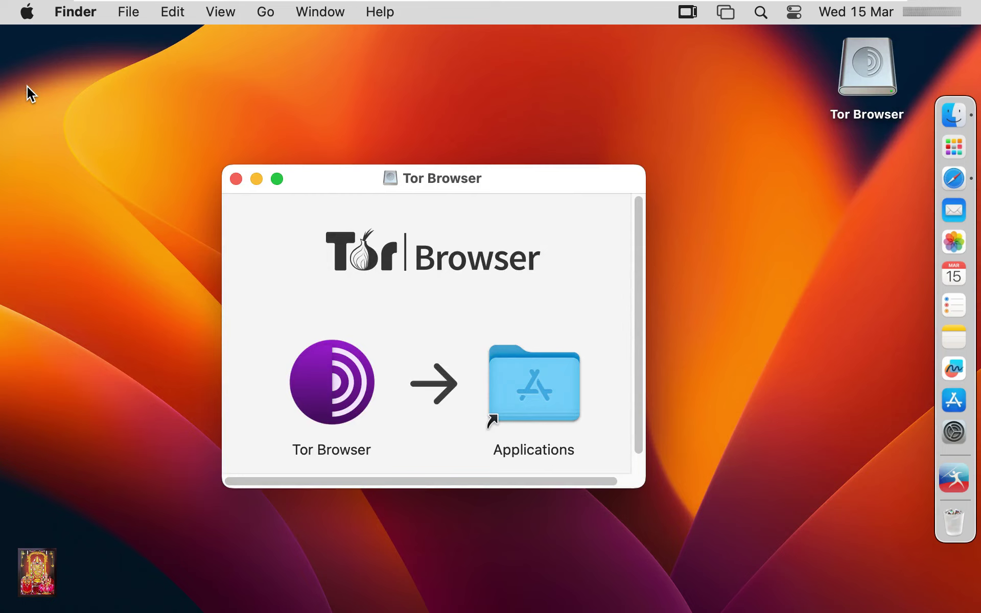
left_click_drag(379, 179, 378, 116)
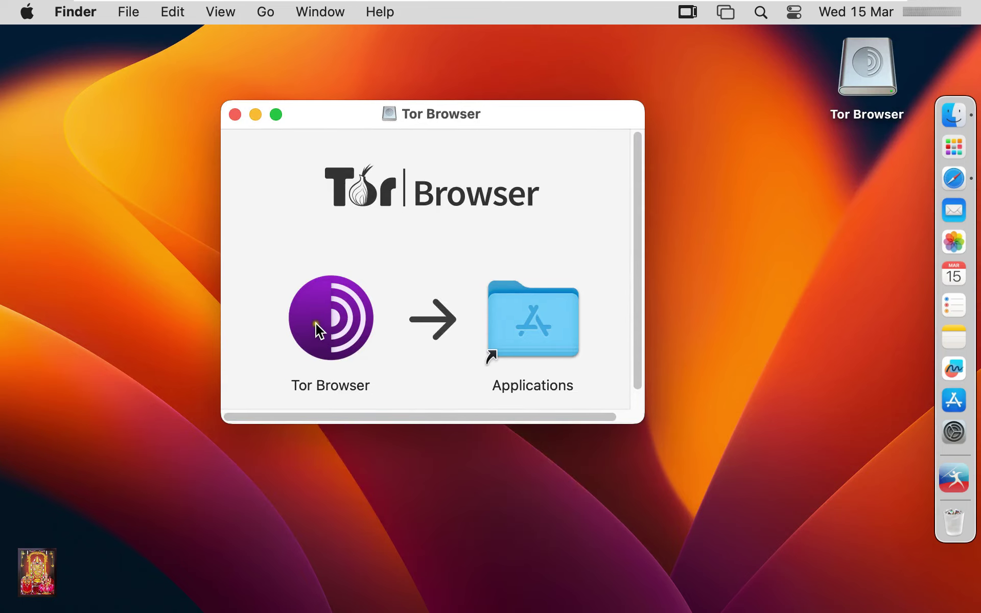
left_click_drag(319, 329, 521, 333)
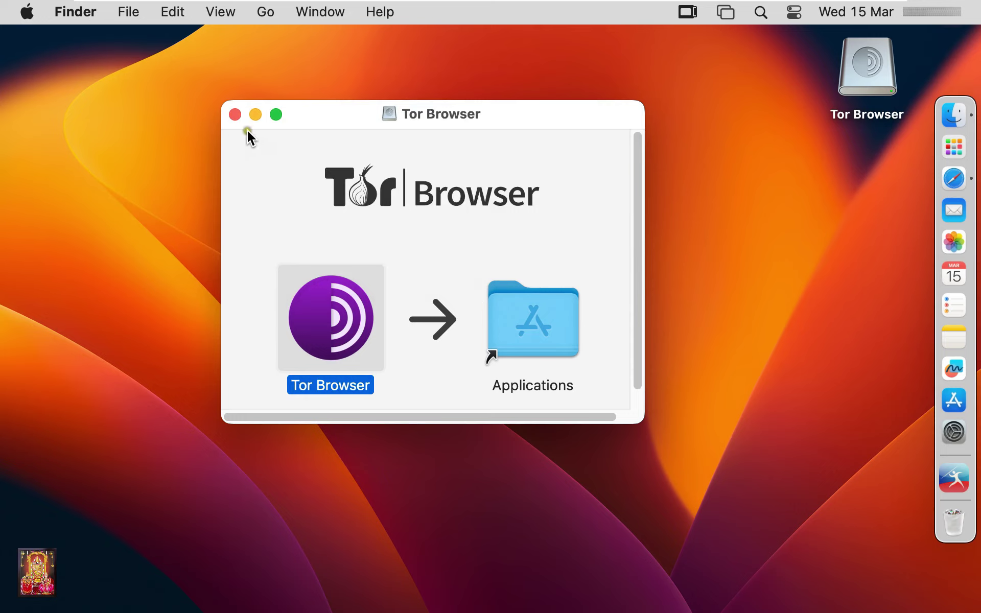
left_click(235, 115)
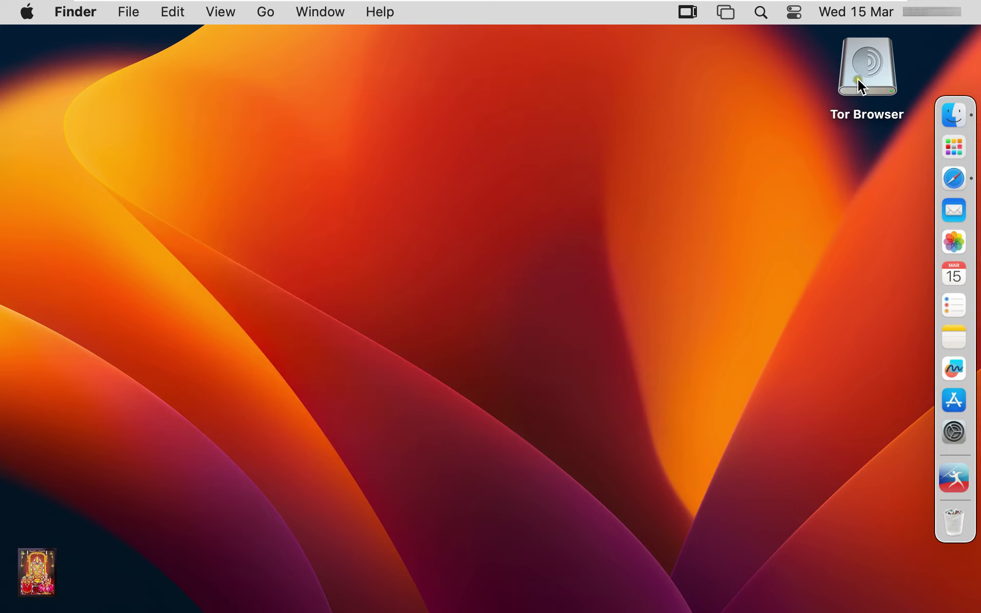
Eject the Tor Browser disk and launch Tor Browser from Launchpad's second page
right_click(863, 66)
left_click(790, 109)
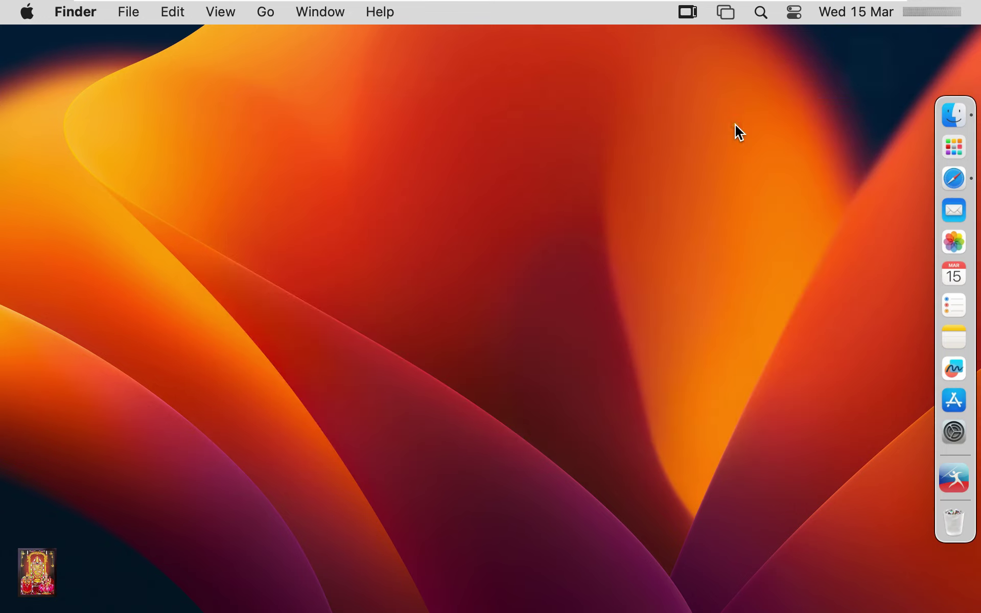
left_click(953, 153)
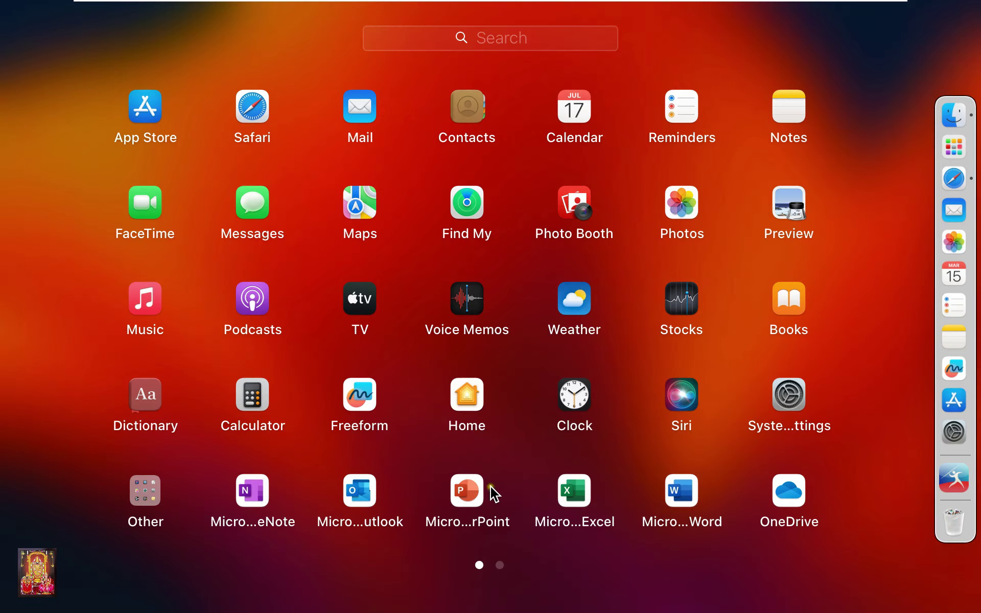
left_click(500, 559)
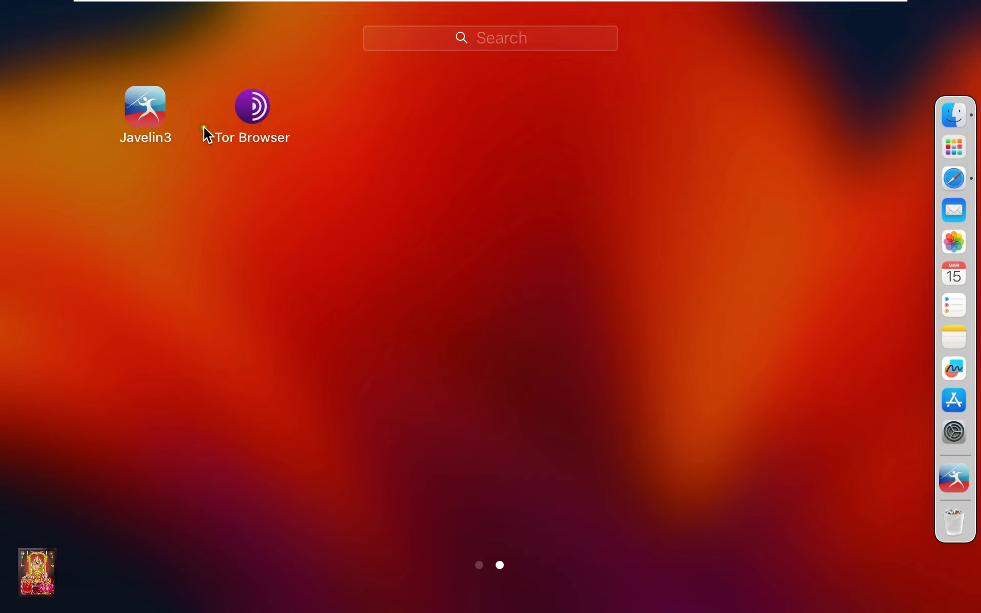
left_click(262, 117)
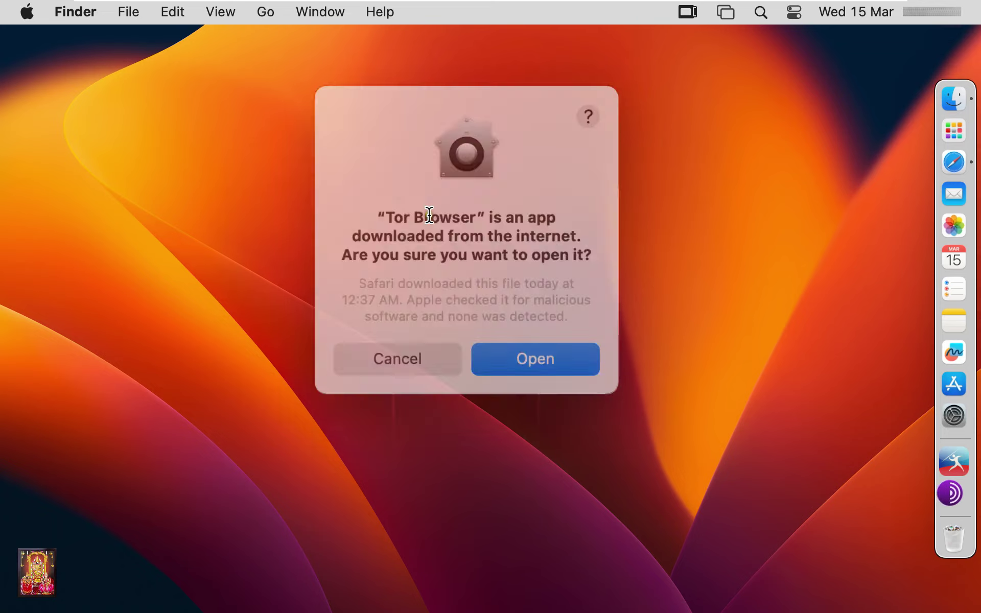
Confirm opening the downloaded app, maximize the Tor Browser window, and connect to Tor
left_click(513, 348)
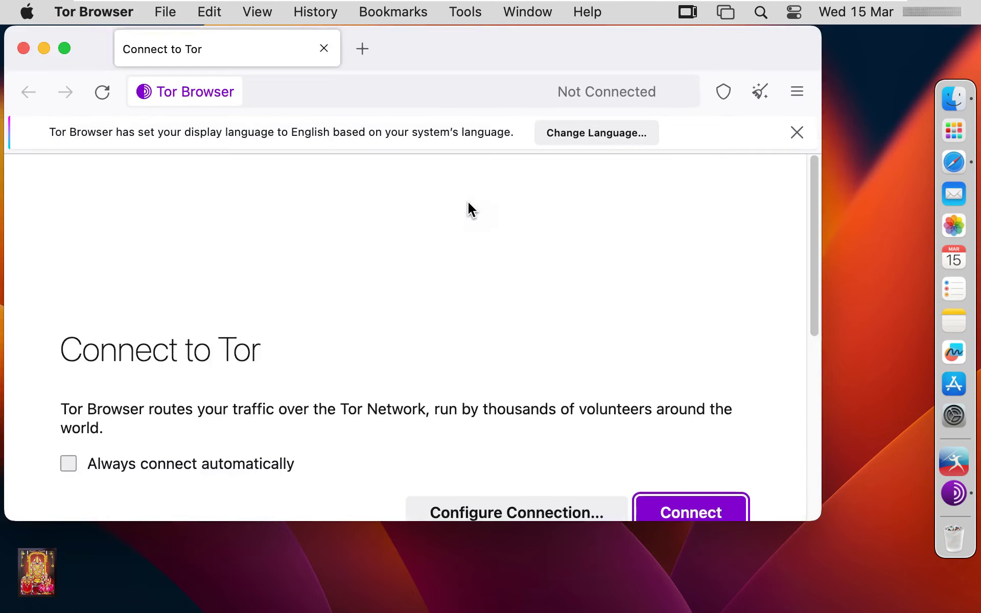
left_click(65, 48)
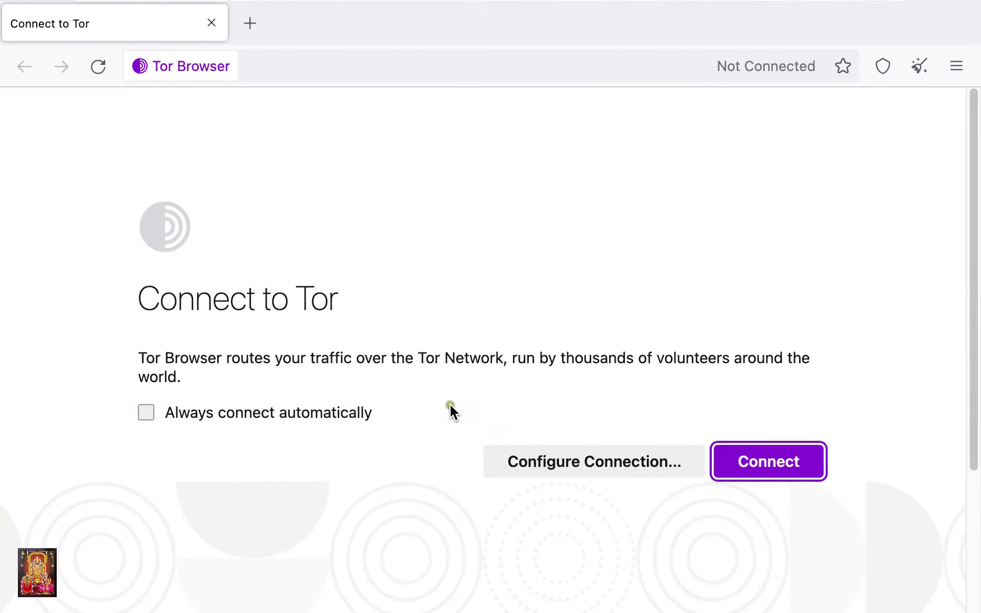
left_click(795, 466)
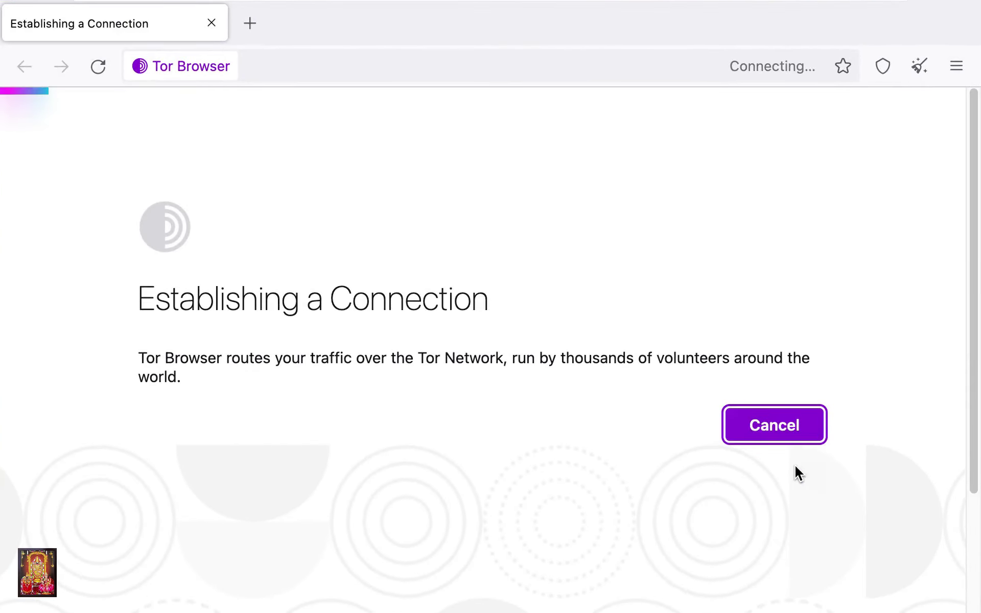